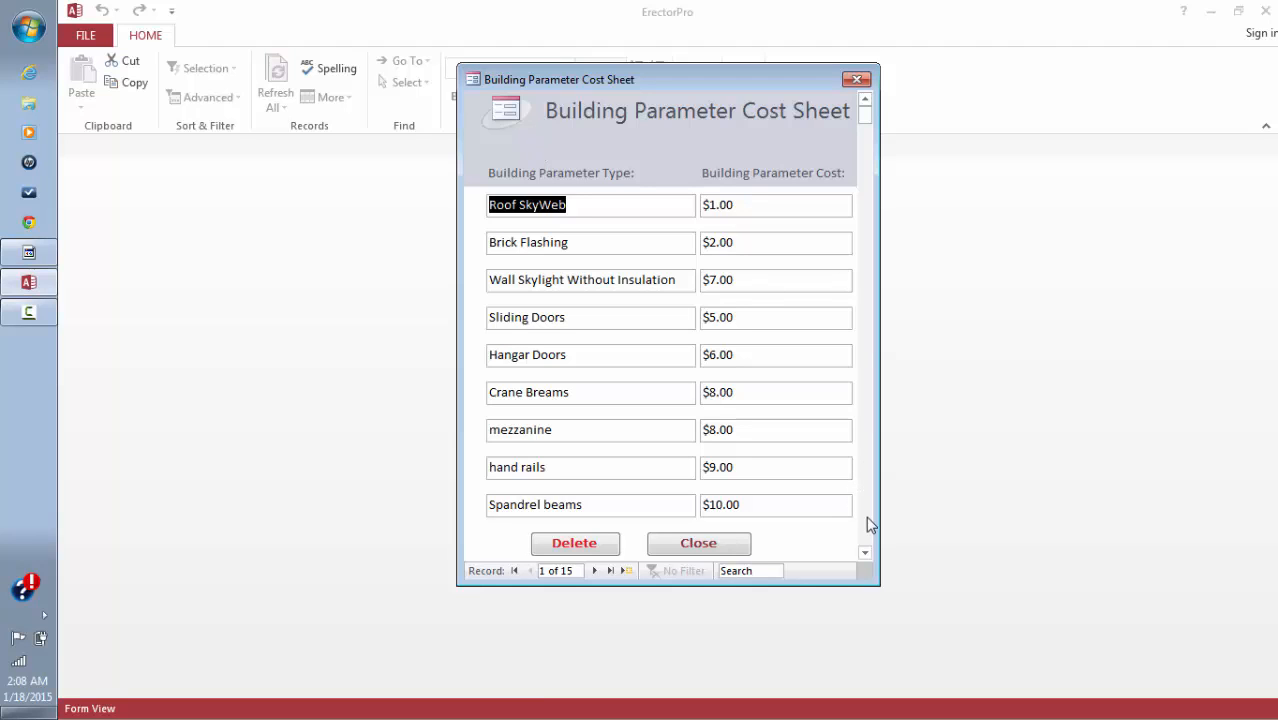
# Add a building parameter named "Another Flat Cost parameter" with a cost of $10.00 to the cost sheet and close it
pyautogui.click(865, 553)
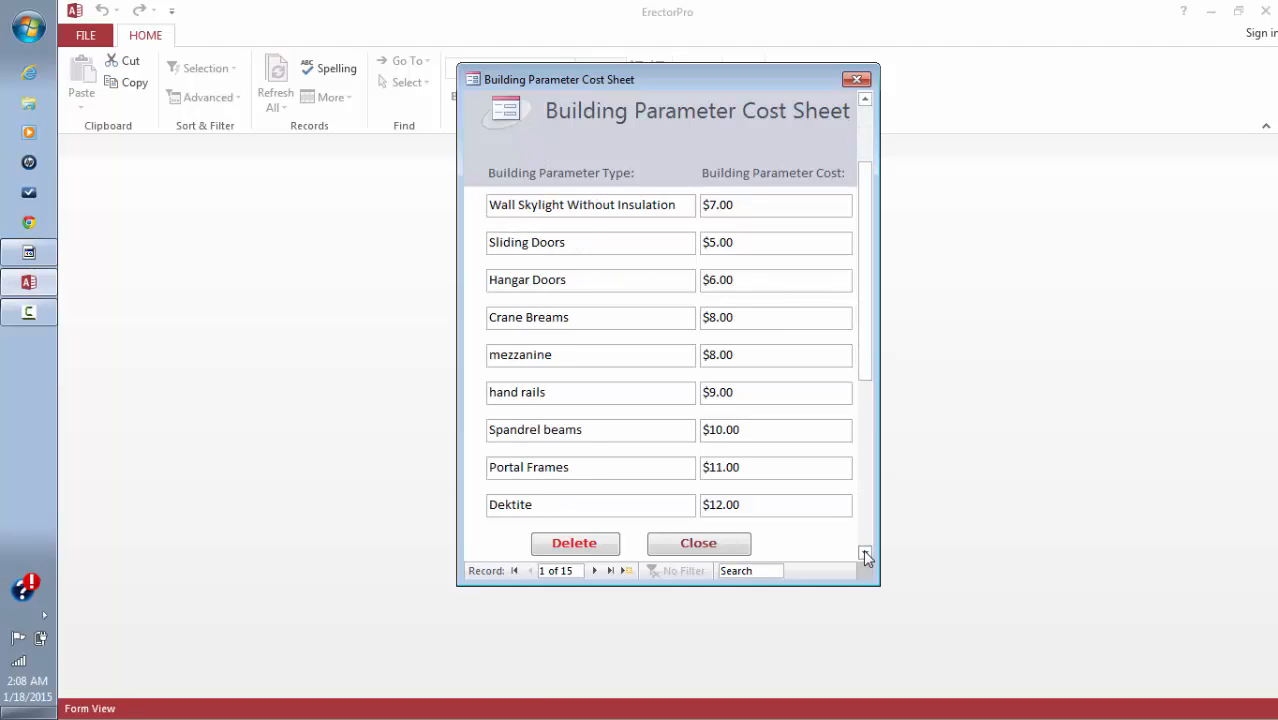
pyautogui.click(865, 553)
pyautogui.click(865, 553)
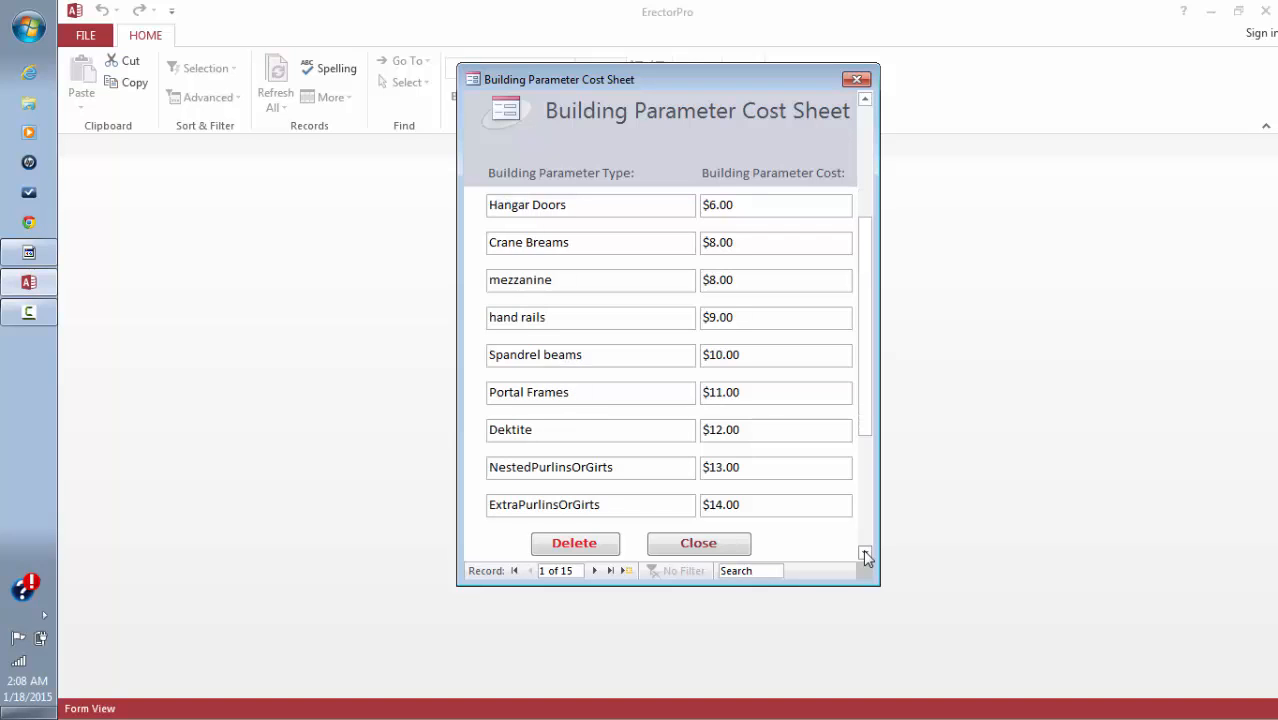
pyautogui.click(865, 553)
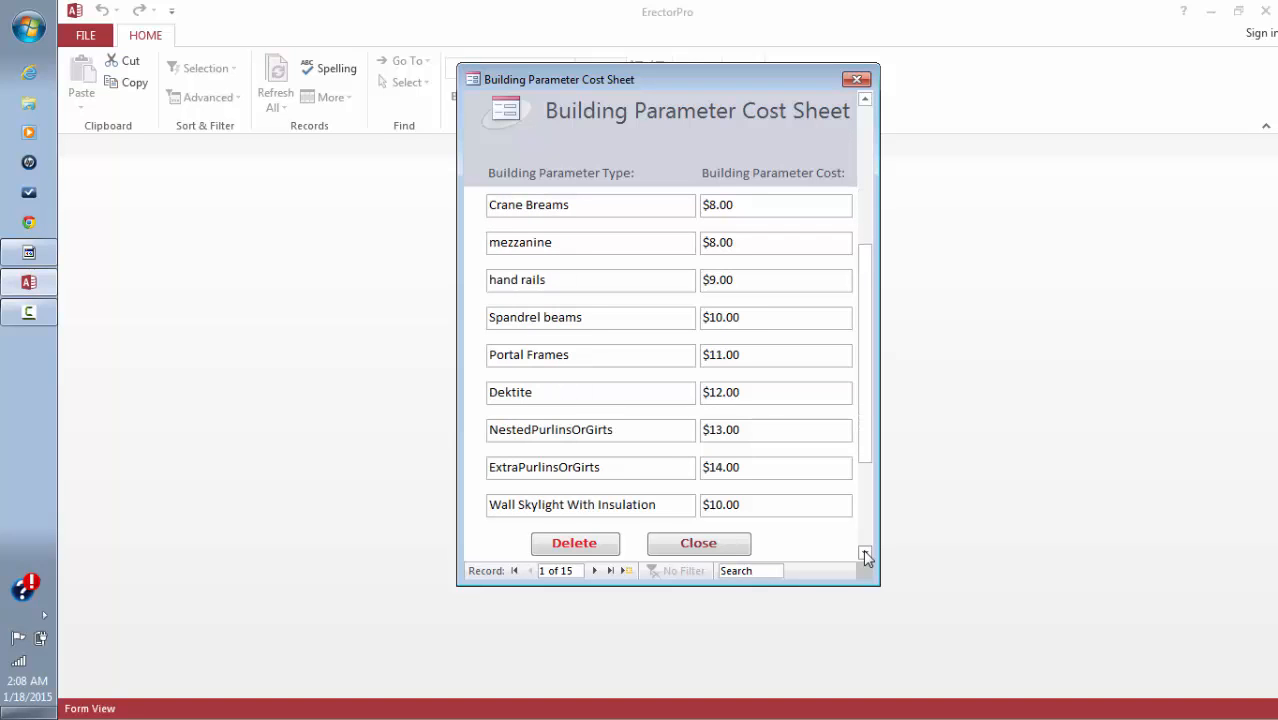
pyautogui.click(865, 553)
pyautogui.click(865, 555)
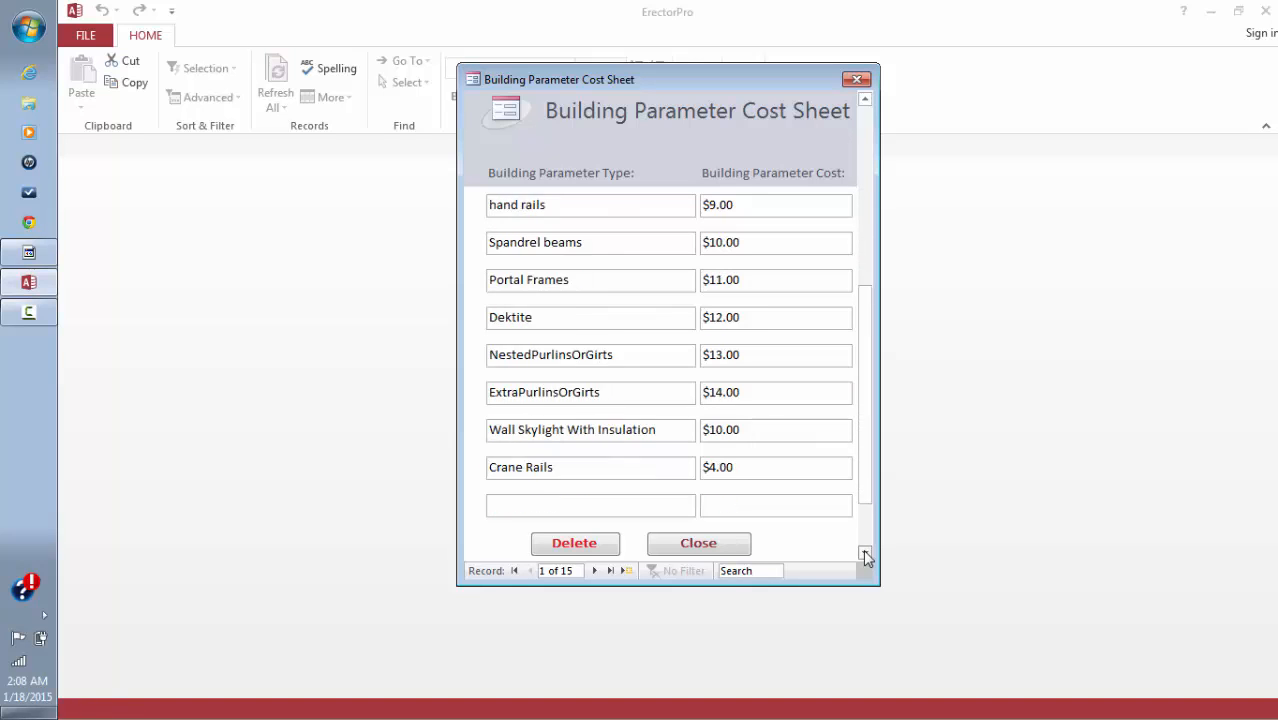
pyautogui.click(683, 508)
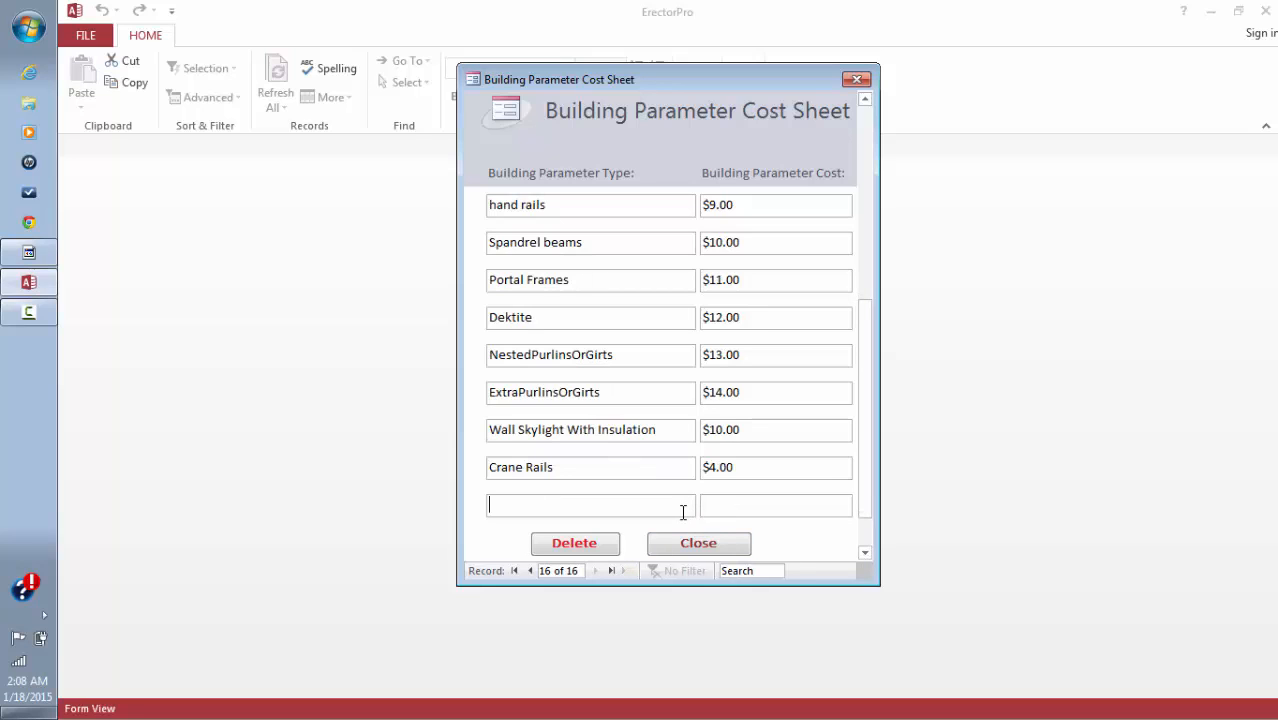
pyautogui.write('Anoth')
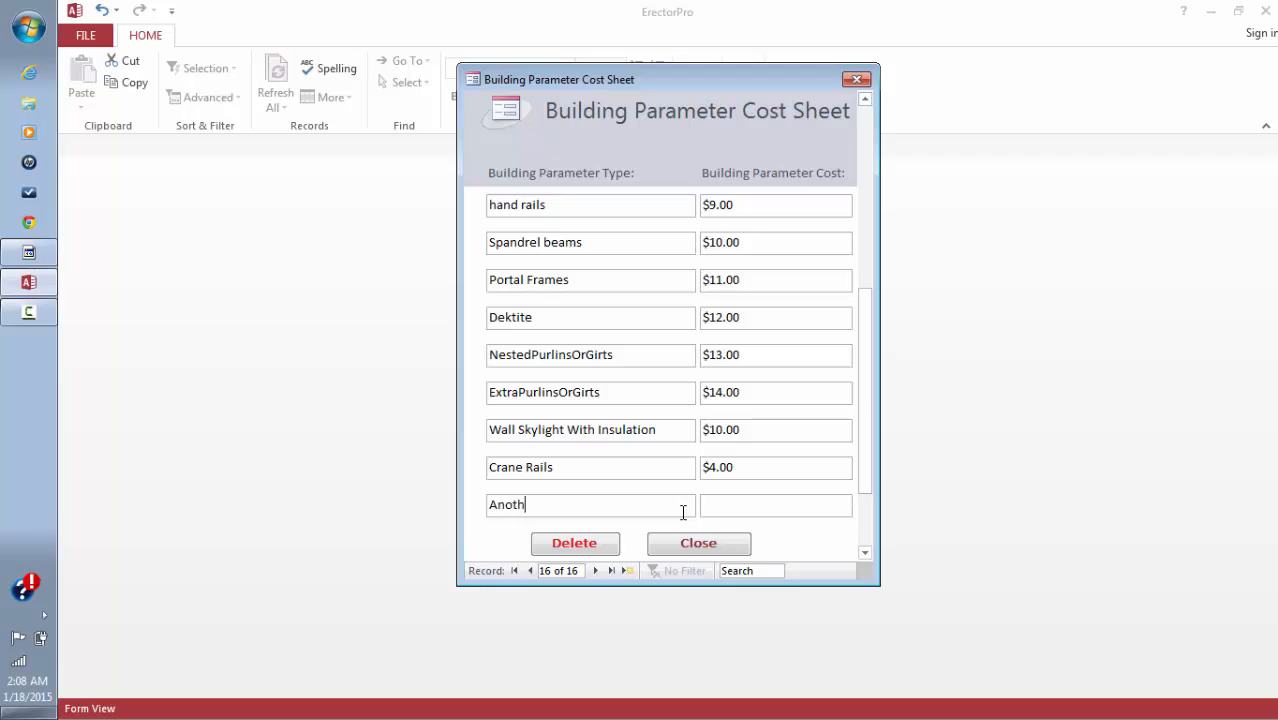
pyautogui.write('er Flat Cost parameter')
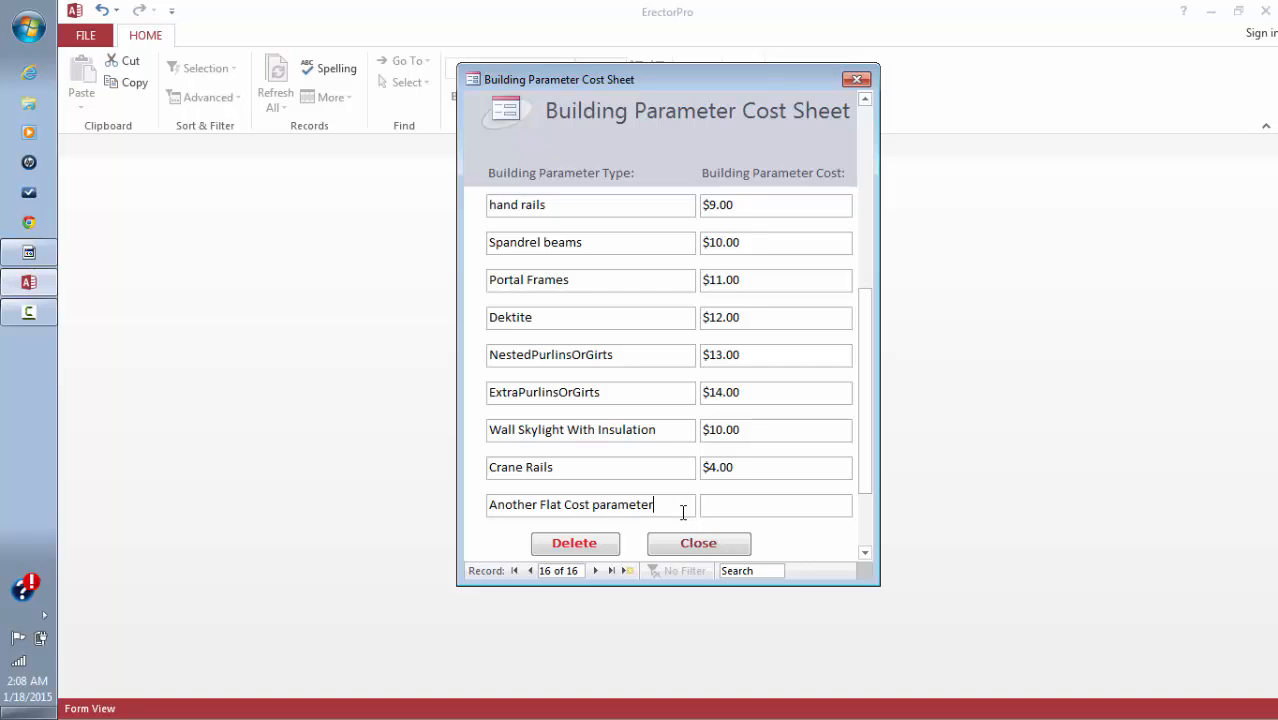
pyautogui.press('Tab')
pyautogui.write('10')
pyautogui.press('Tab')
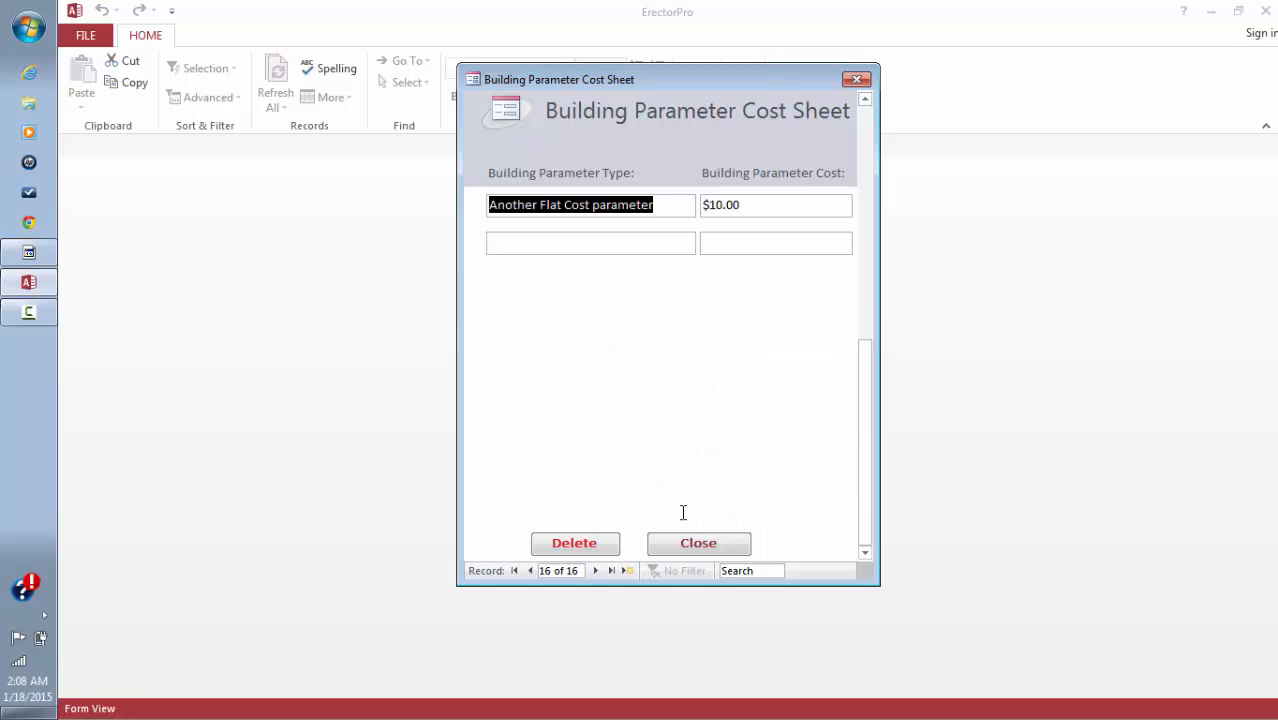
pyautogui.click(656, 543)
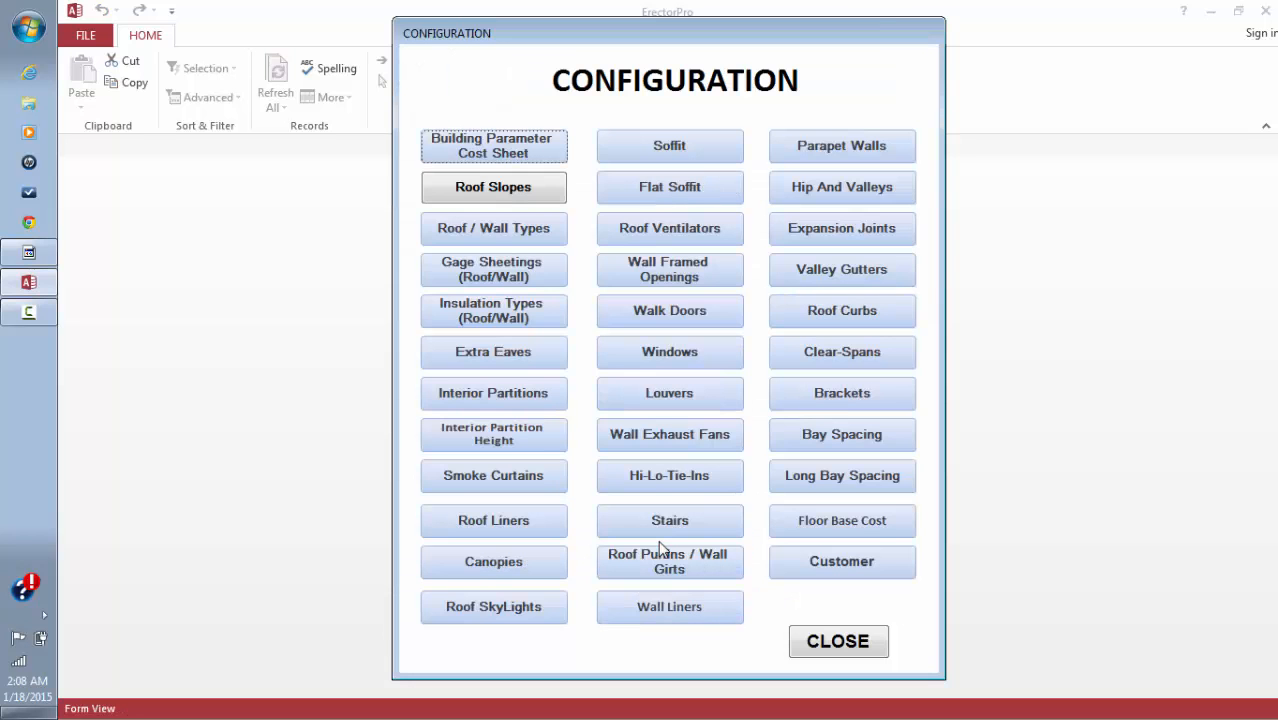
# Reopen the building parameter cost sheet, delete the "Another Flat Cost parameter" record, and close the sheet
pyautogui.click(464, 151)
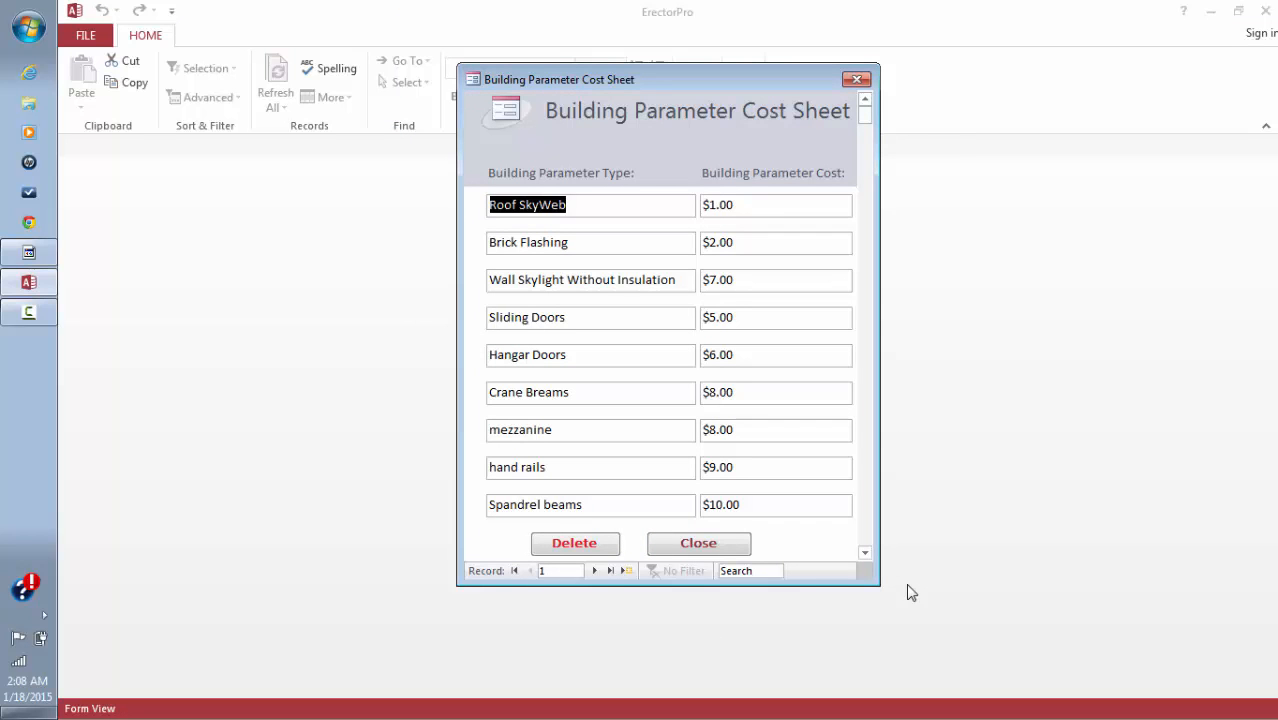
pyautogui.click(865, 540)
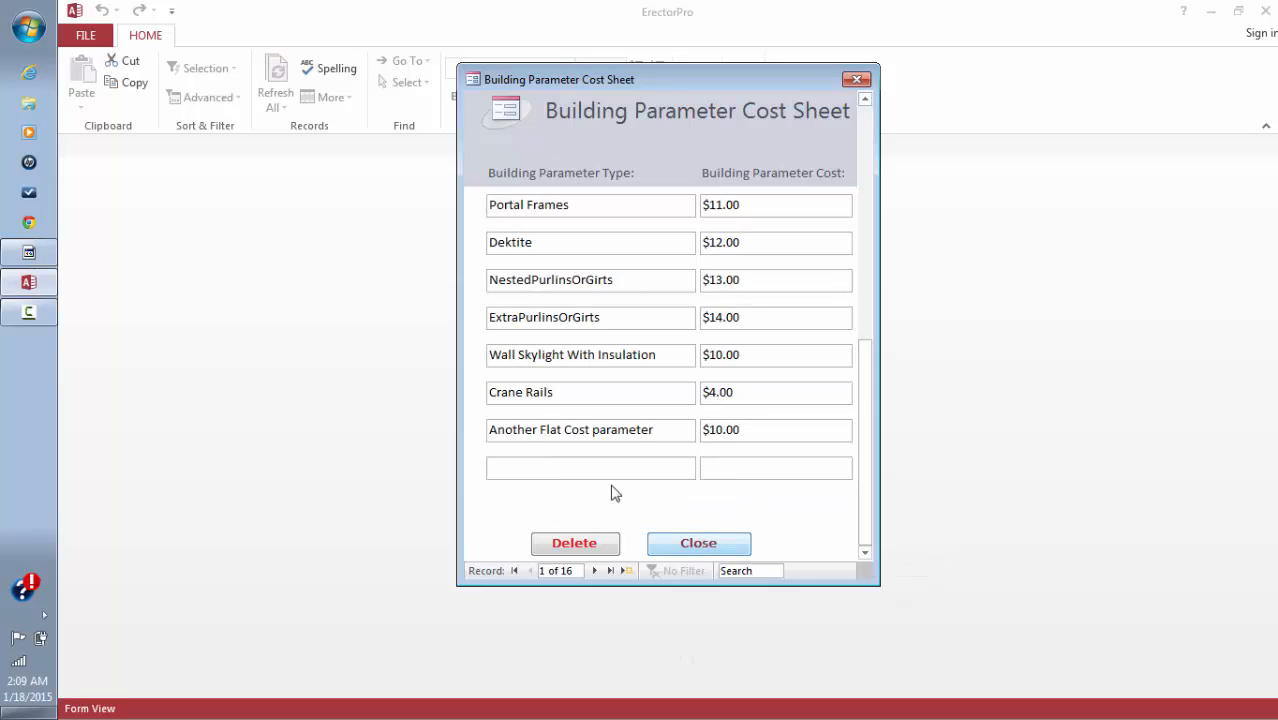
pyautogui.click(558, 429)
pyautogui.click(627, 571)
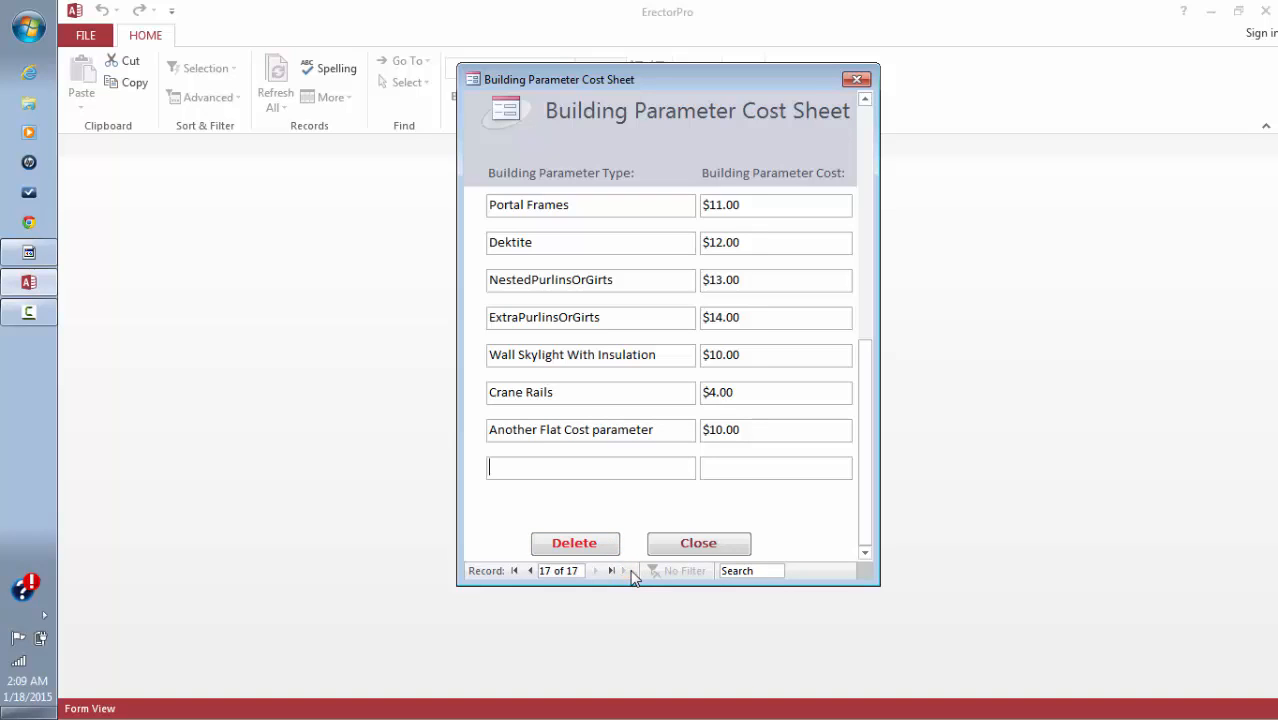
pyautogui.click(598, 429)
pyautogui.click(598, 543)
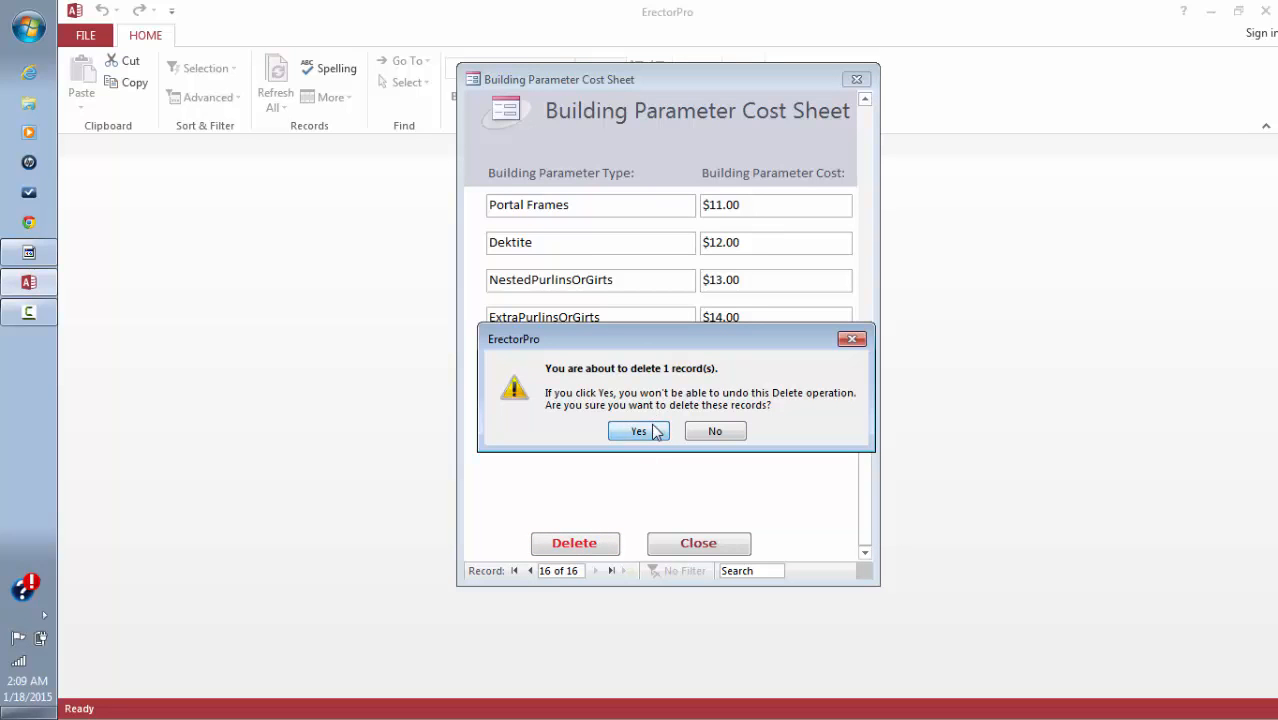
pyautogui.click(640, 432)
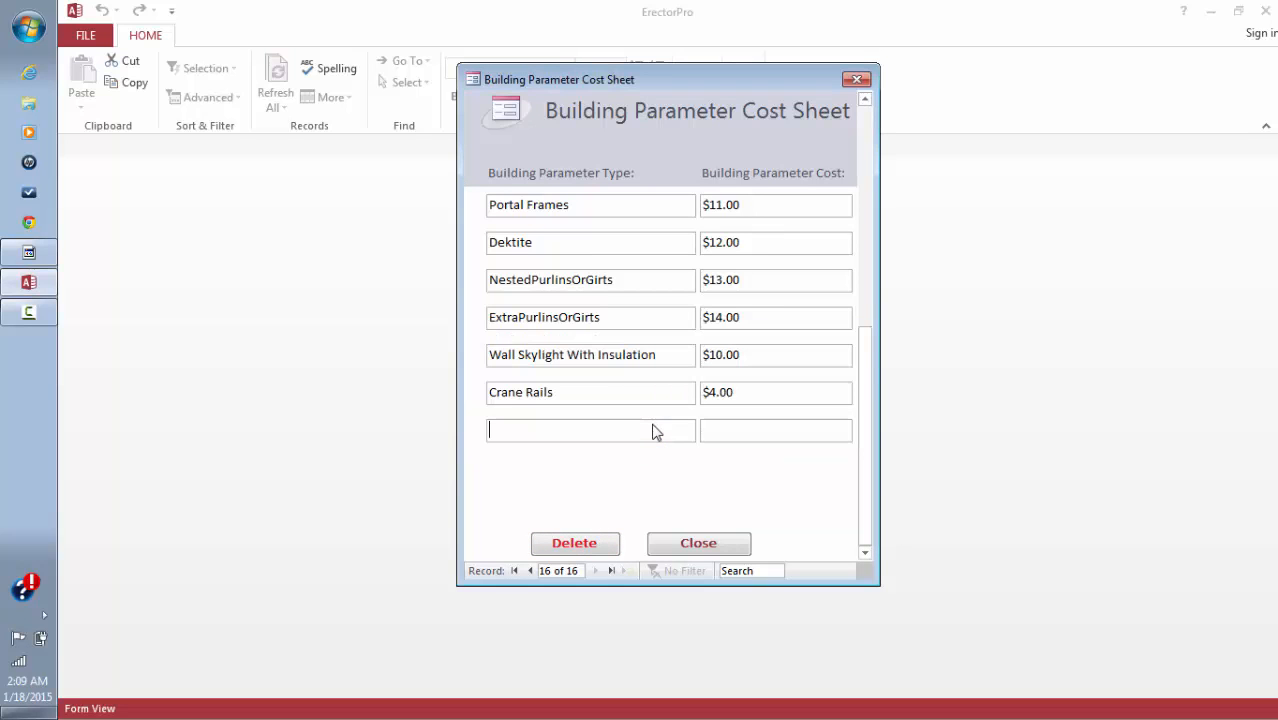
pyautogui.click(682, 550)
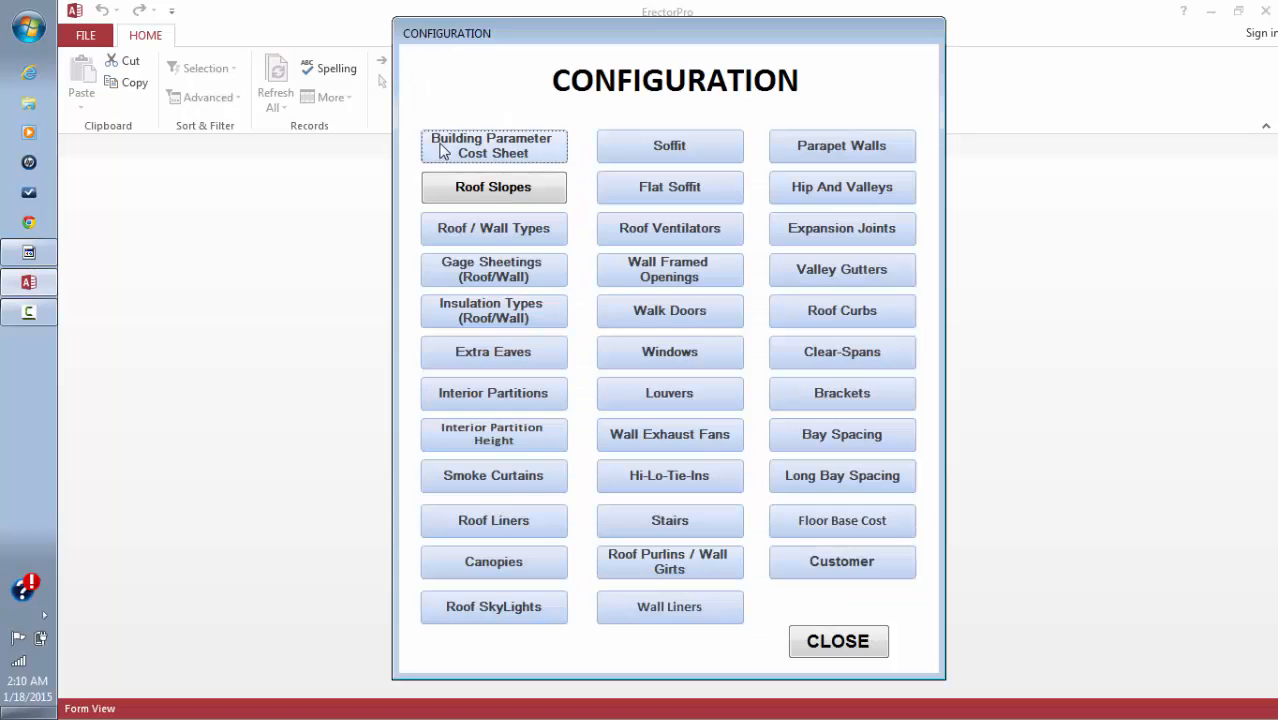
# Review the roof and wall gage sheeting unit costs, and return to the configuration list
pyautogui.click(472, 266)
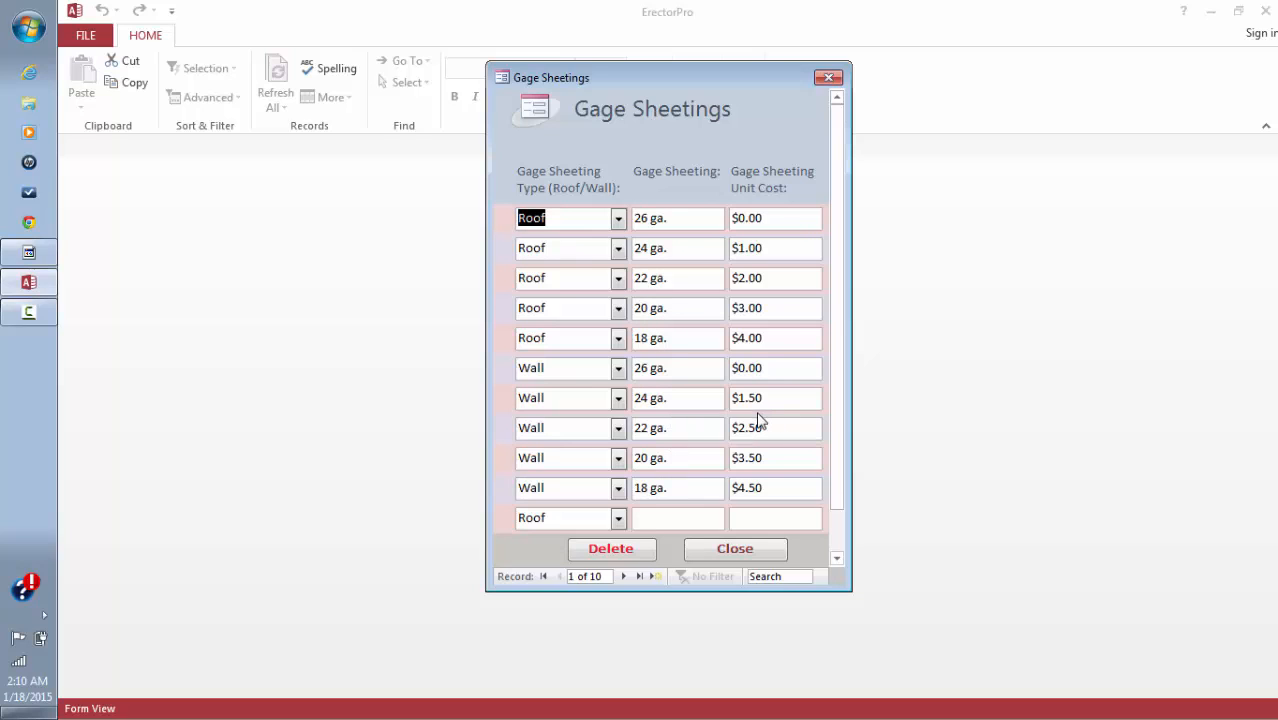
pyautogui.click(719, 555)
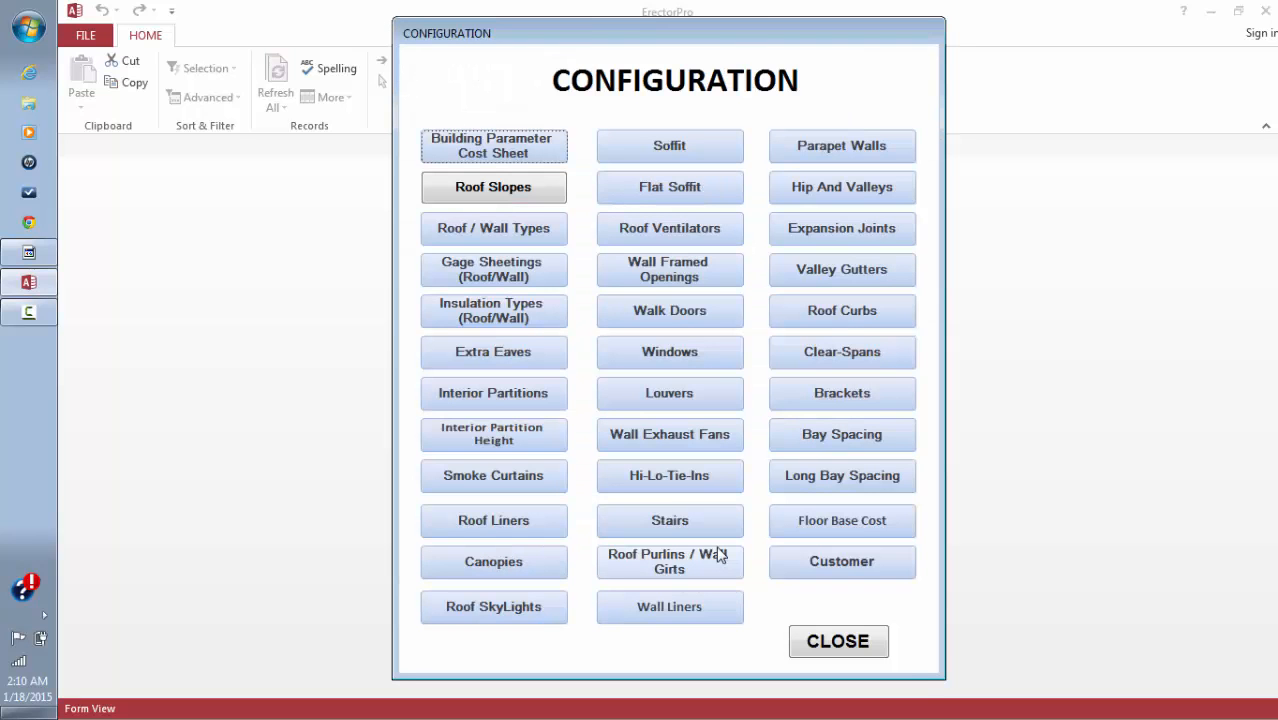
# Add an extra eave range of 103'-110' with a unit cost of $12.00, and close the Extra Eaves form
pyautogui.click(521, 361)
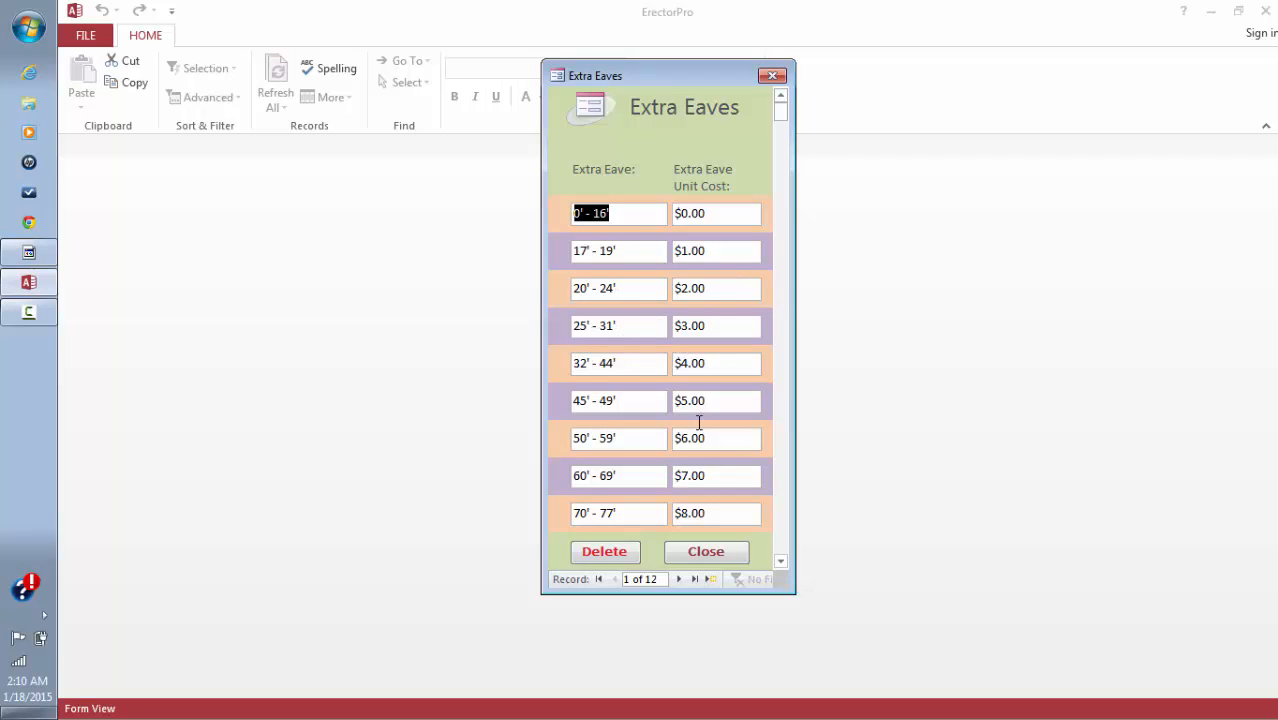
pyautogui.click(786, 530)
pyautogui.scroll(2, 786, 530)
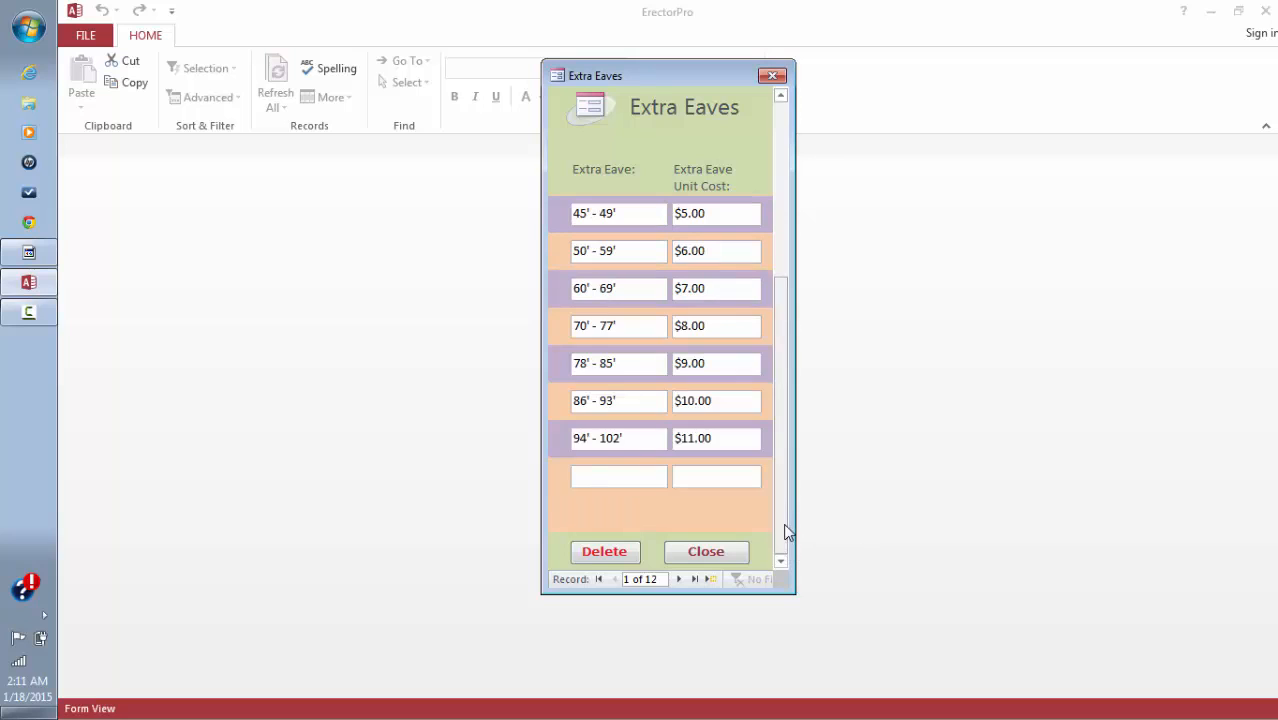
pyautogui.click(589, 480)
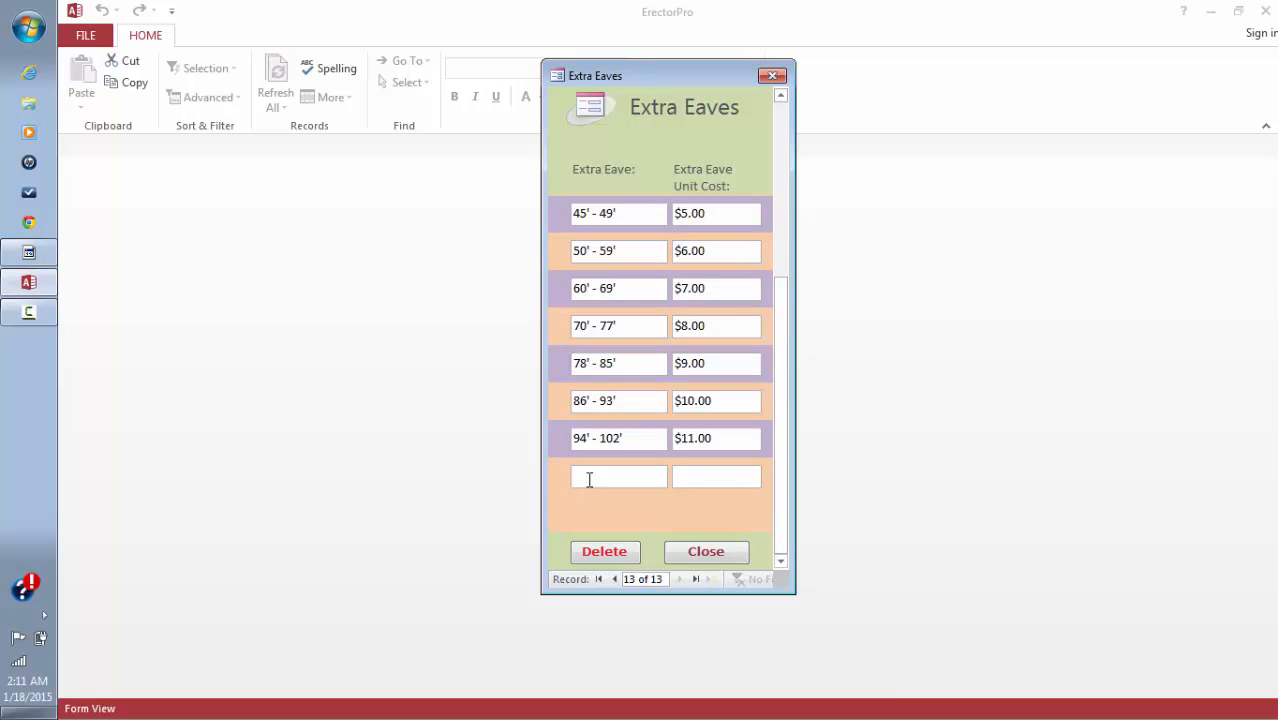
pyautogui.write('103')
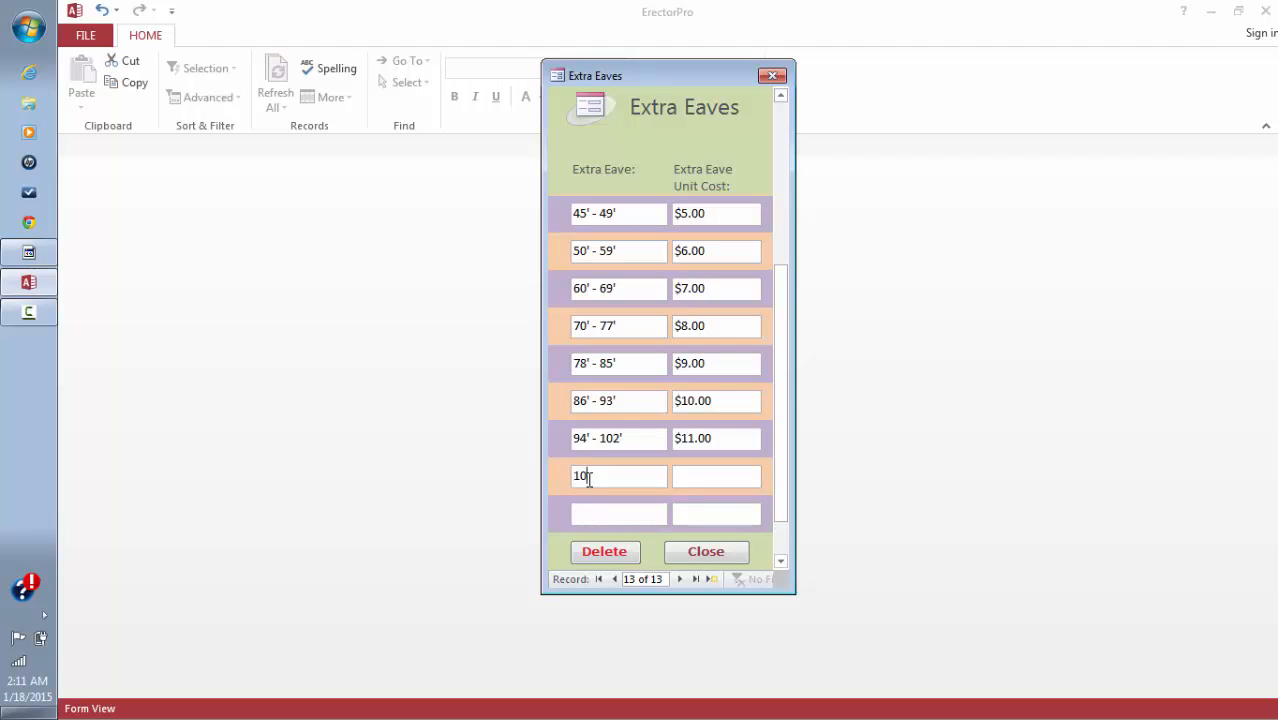
pyautogui.write("'-110'")
pyautogui.press('Tab')
pyautogui.write('12')
pyautogui.press('Tab')
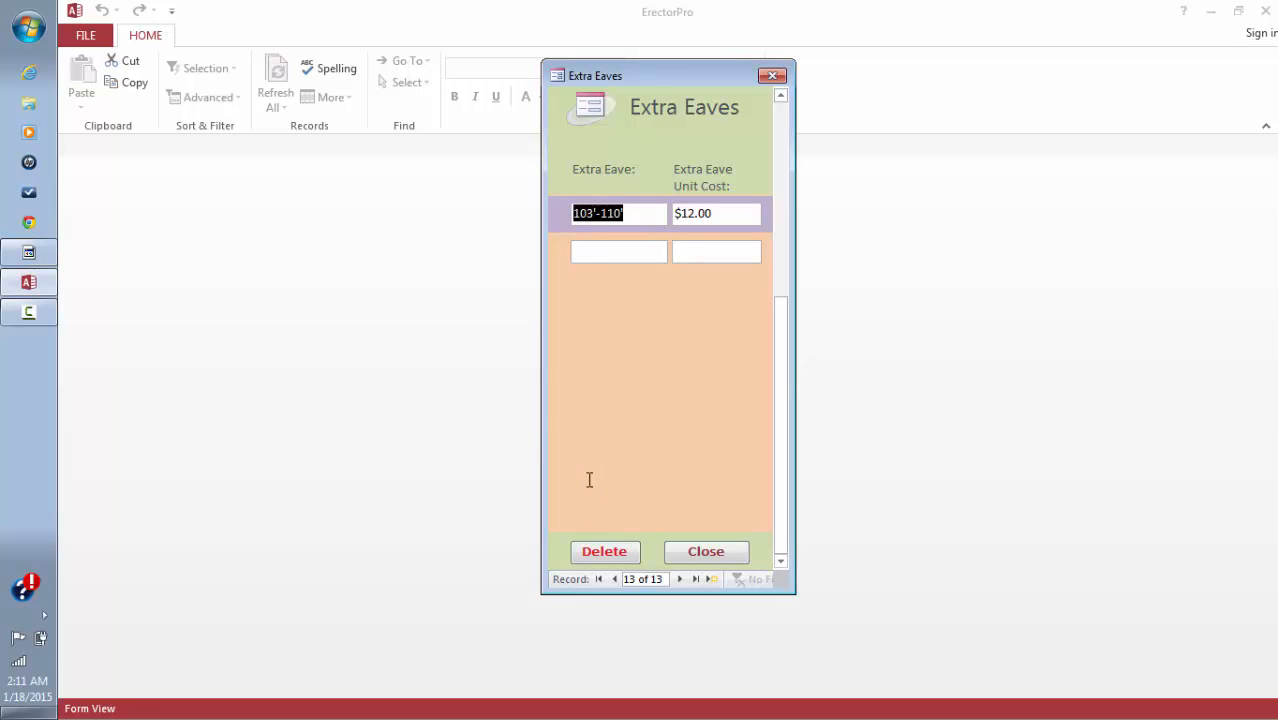
pyautogui.click(686, 551)
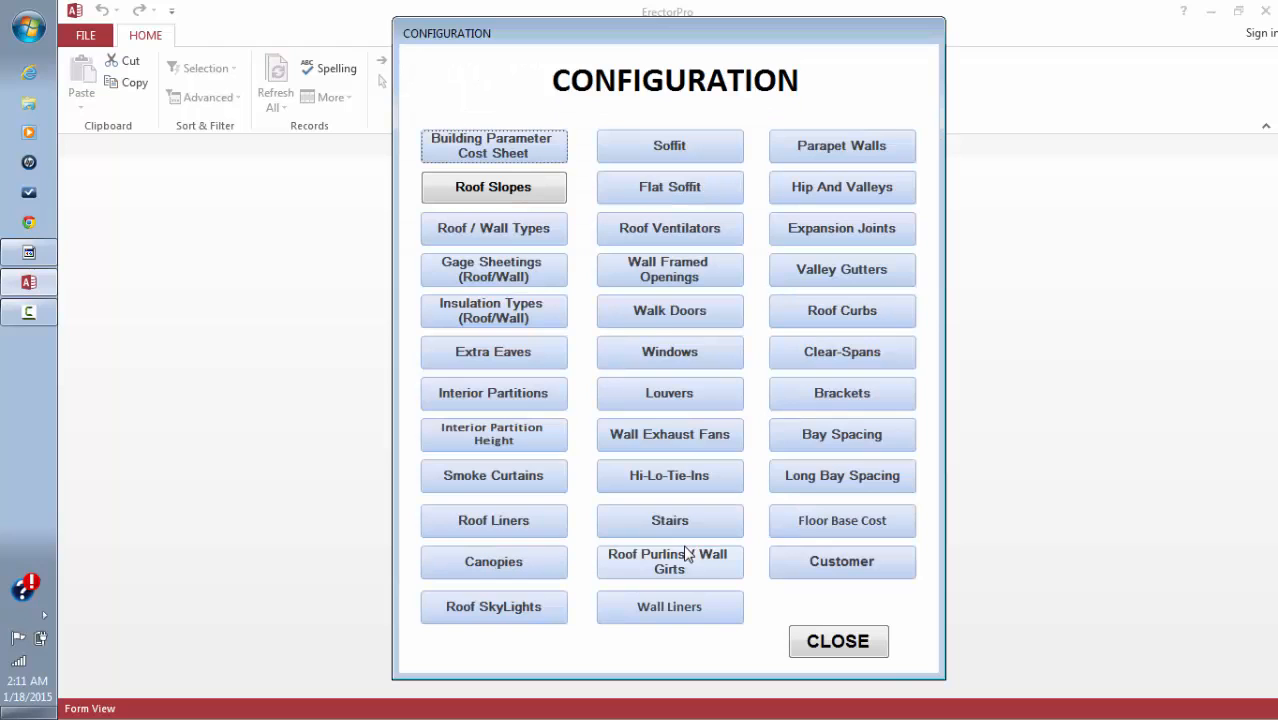
# Reopen the Extra Eaves form, delete the 103'-110' range record, and close the form
pyautogui.click(503, 358)
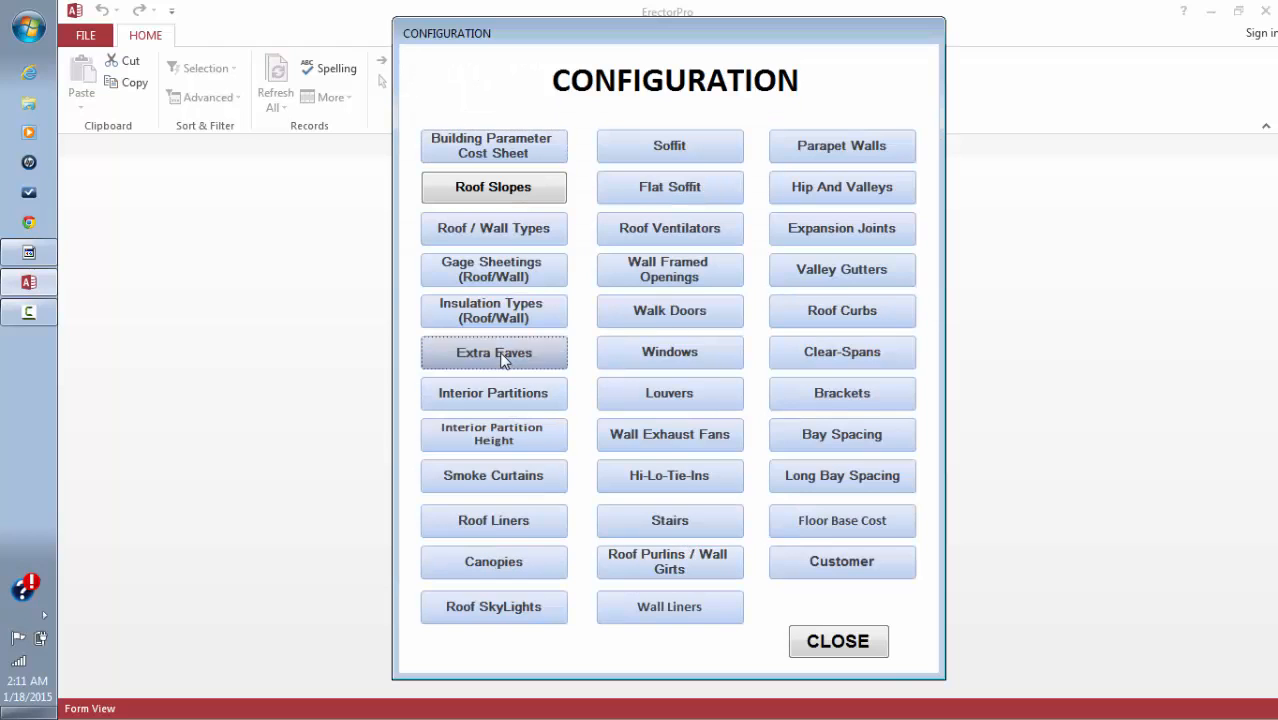
pyautogui.click(780, 545)
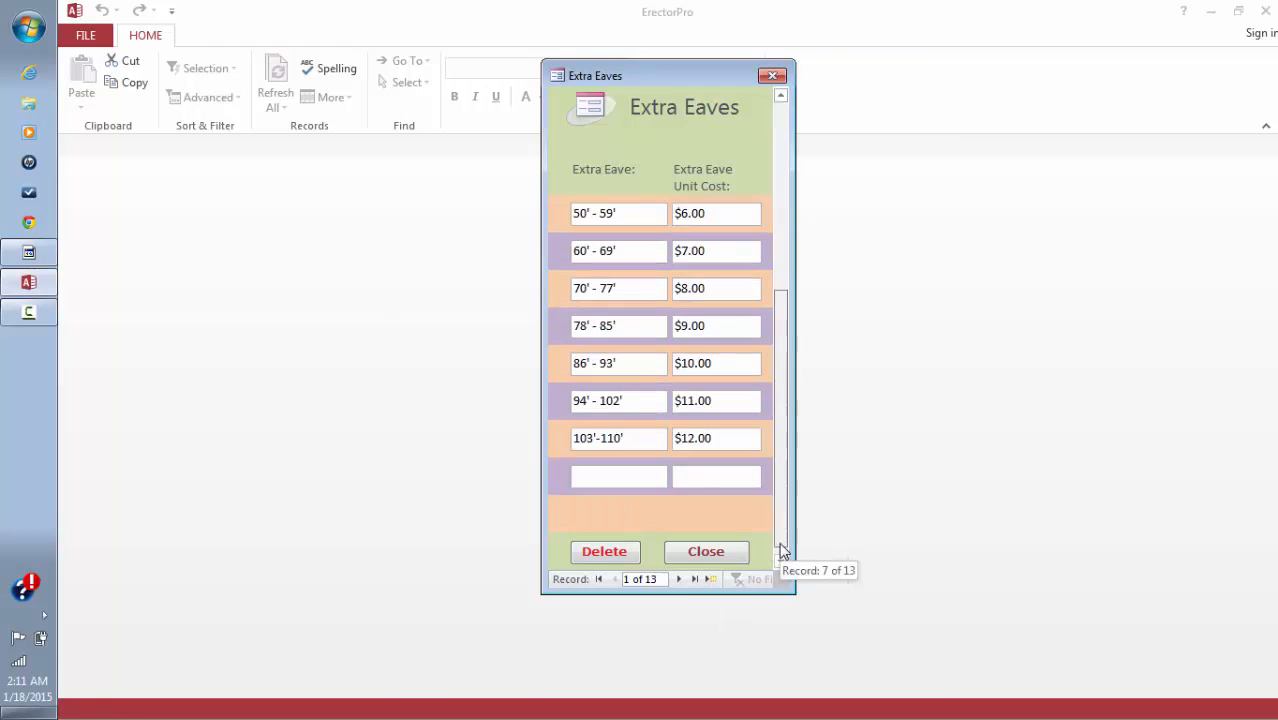
pyautogui.click(633, 438)
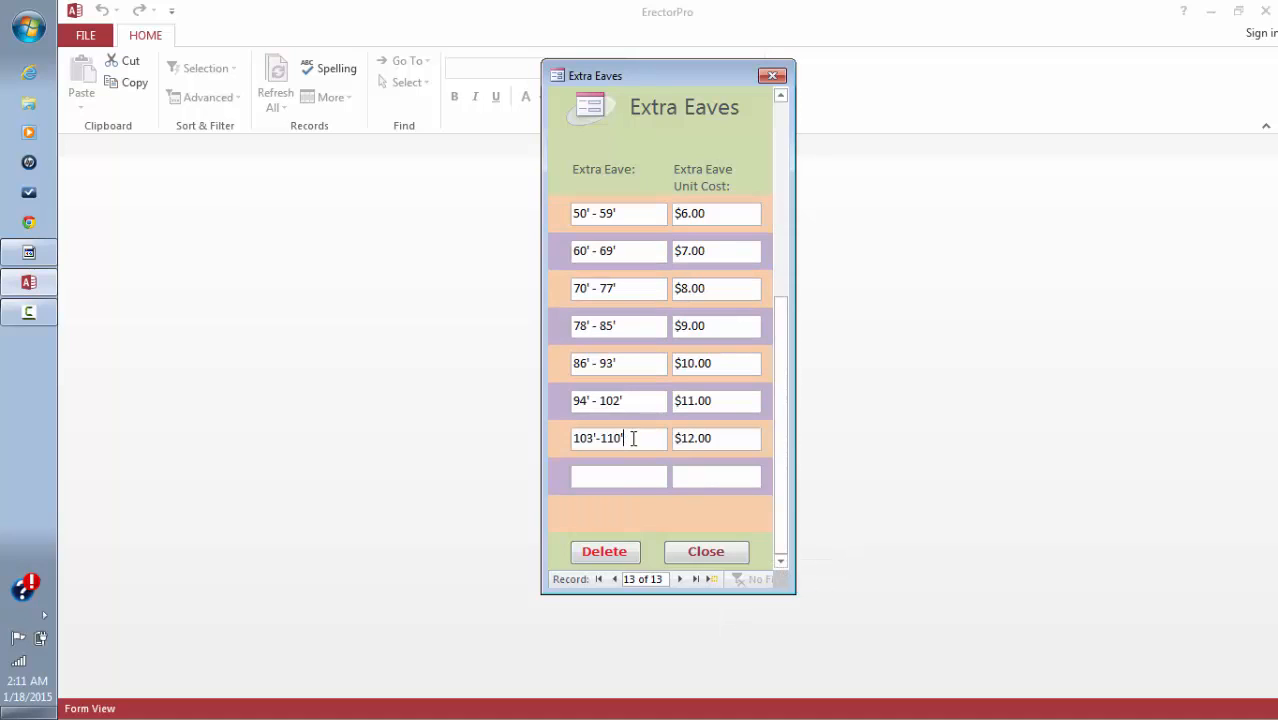
pyautogui.click(614, 553)
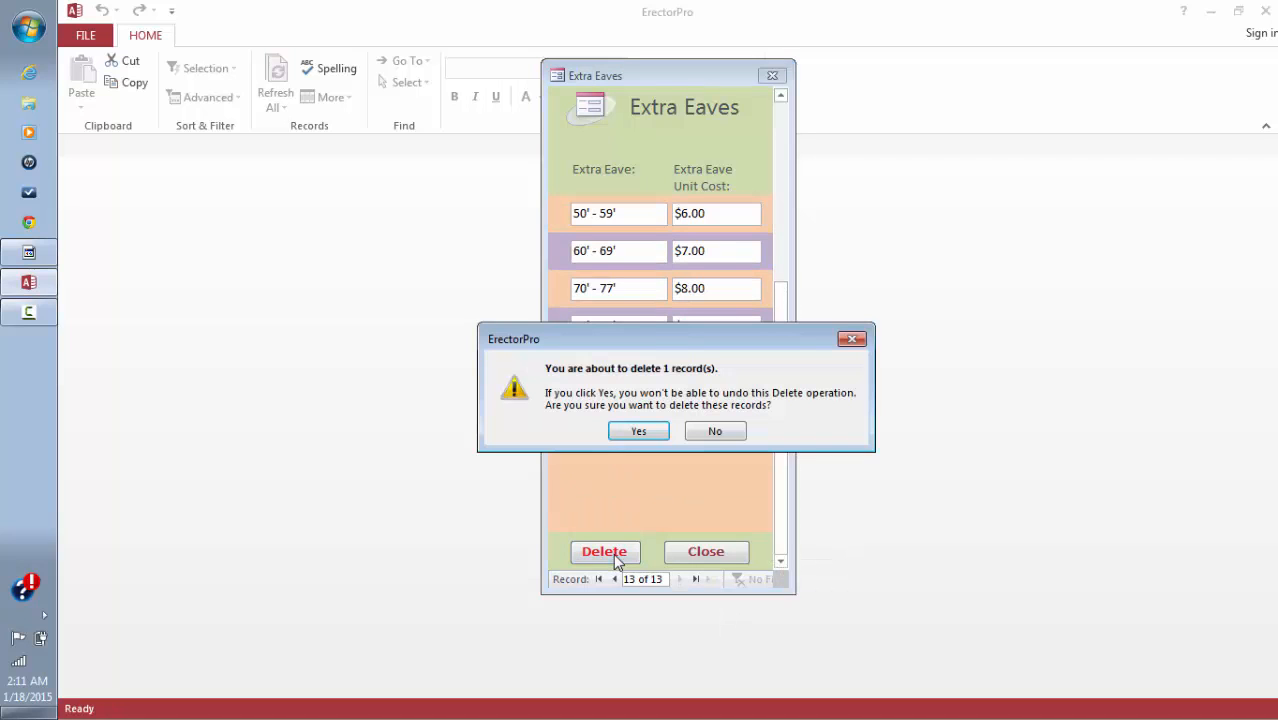
pyautogui.click(640, 431)
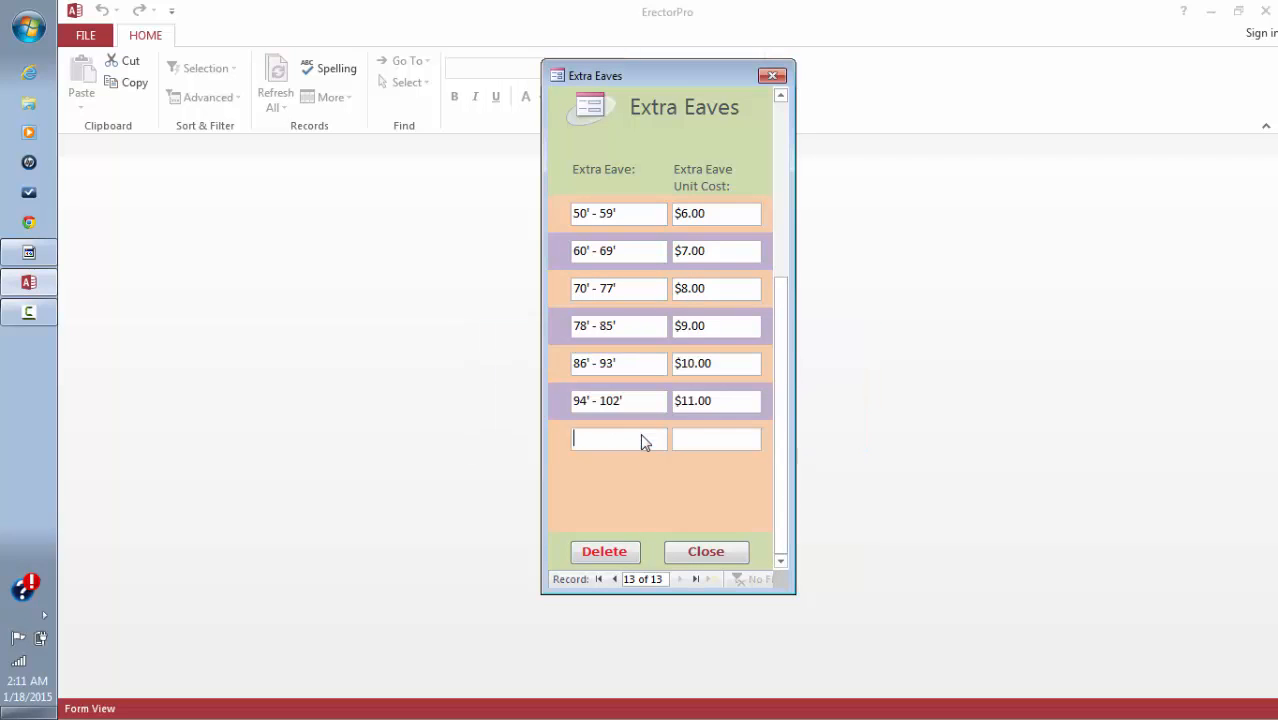
pyautogui.click(678, 552)
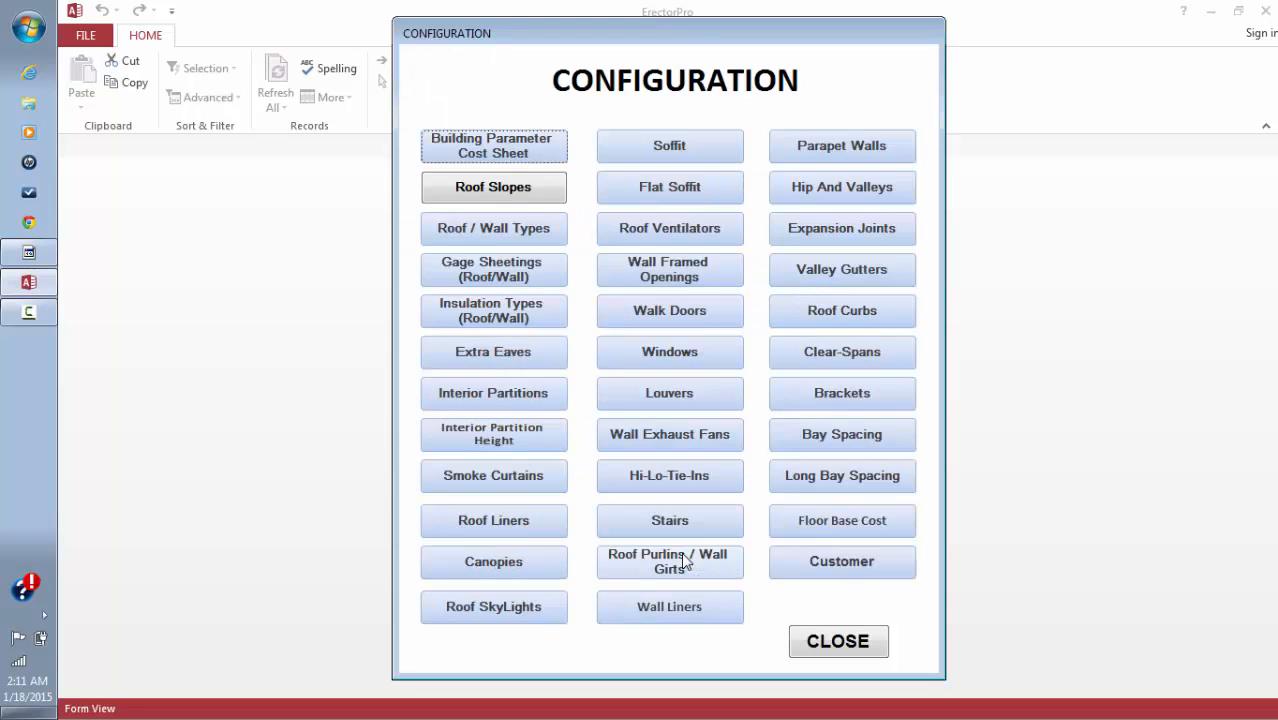
# Examine the interior partition height ranges and their costs, including the open-ended last range, and close the form
pyautogui.click(491, 433)
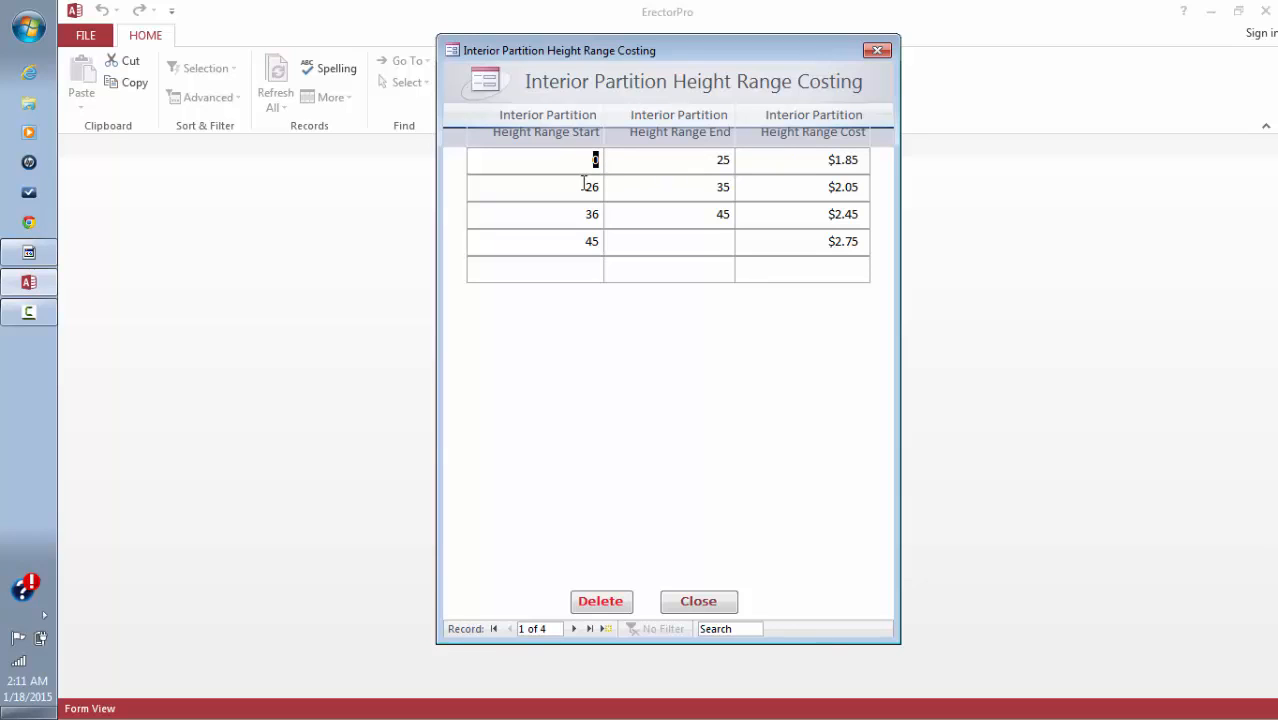
pyautogui.click(700, 243)
pyautogui.click(698, 601)
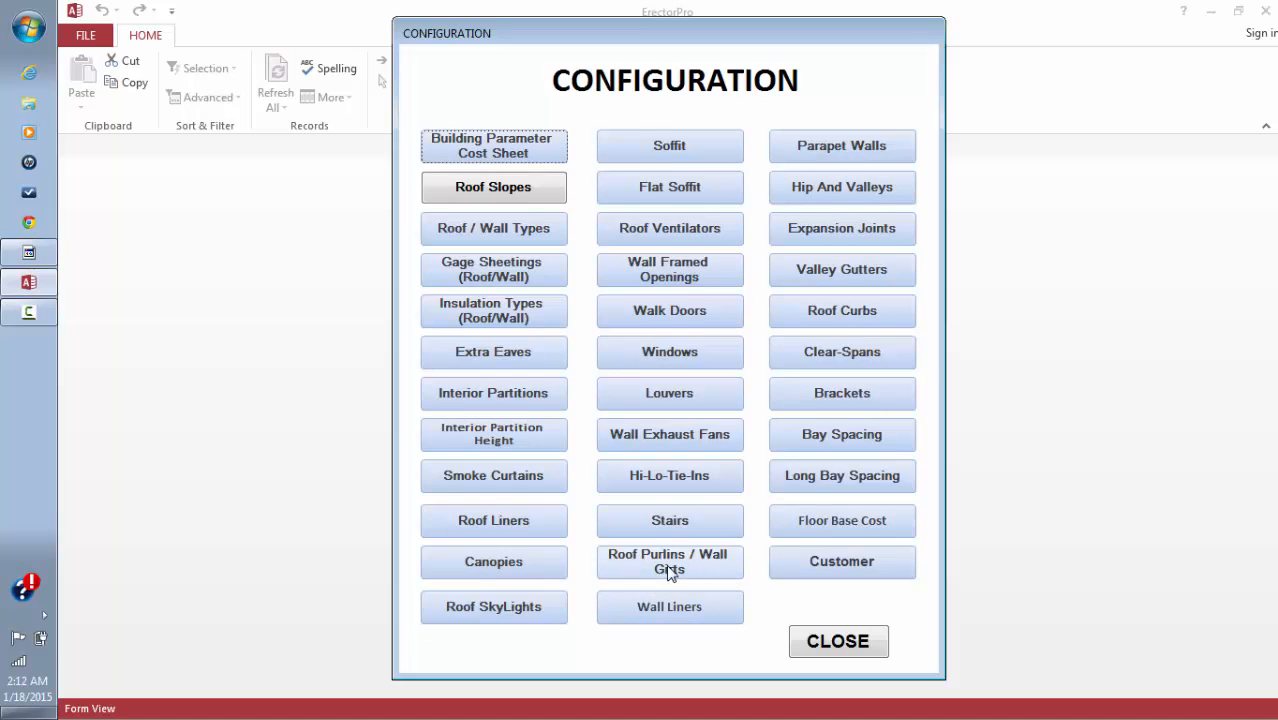
# Review the roof purlin and wall girt unit costs and the wall liner height range costs, closing each form
pyautogui.click(670, 566)
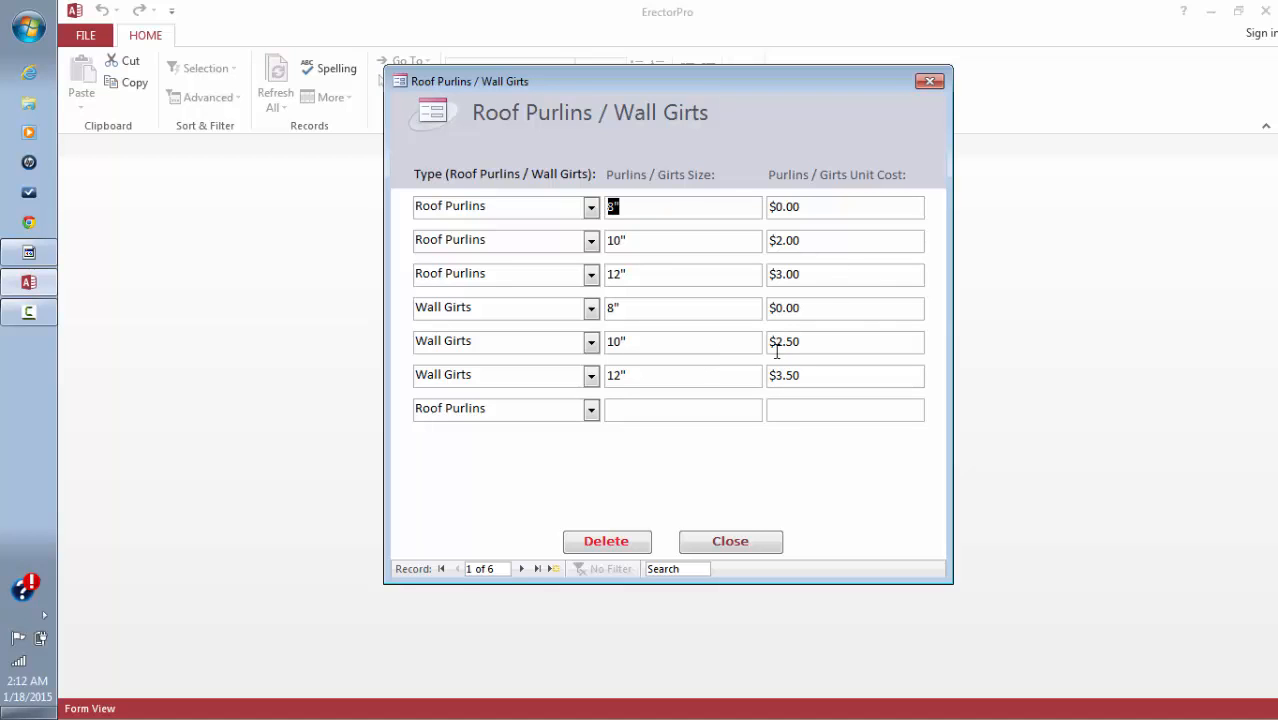
pyautogui.click(742, 538)
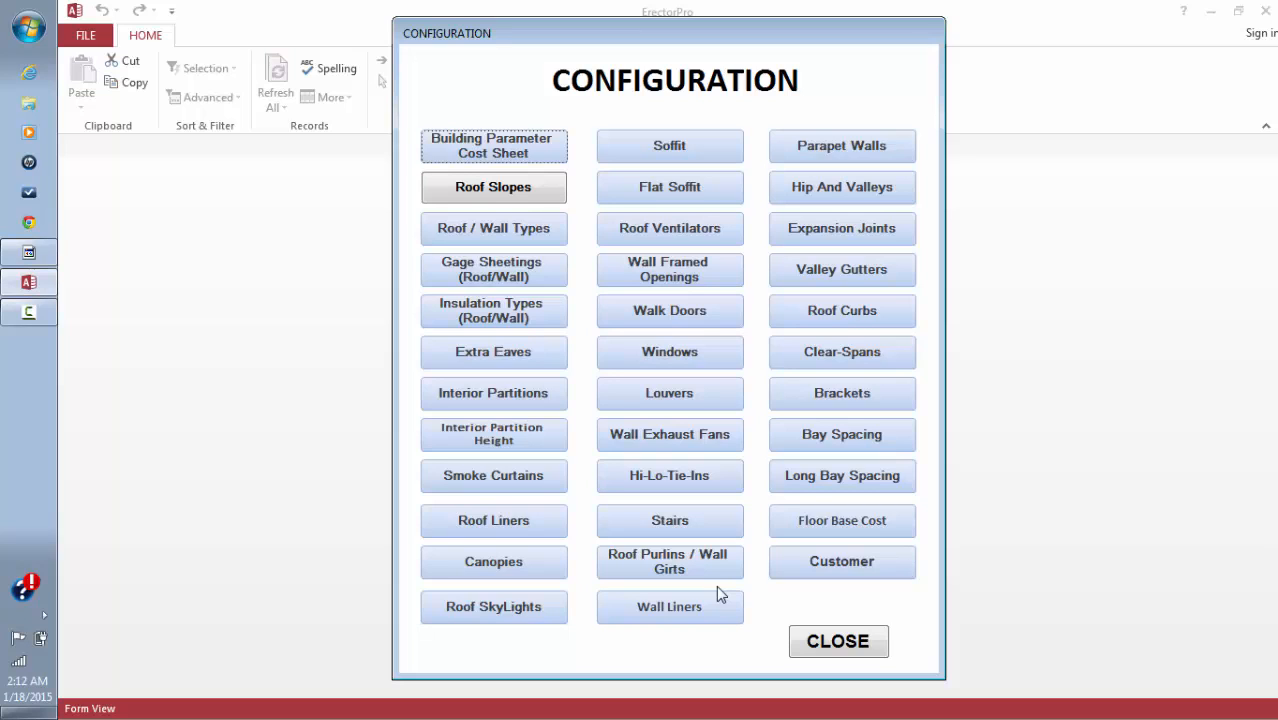
pyautogui.click(716, 607)
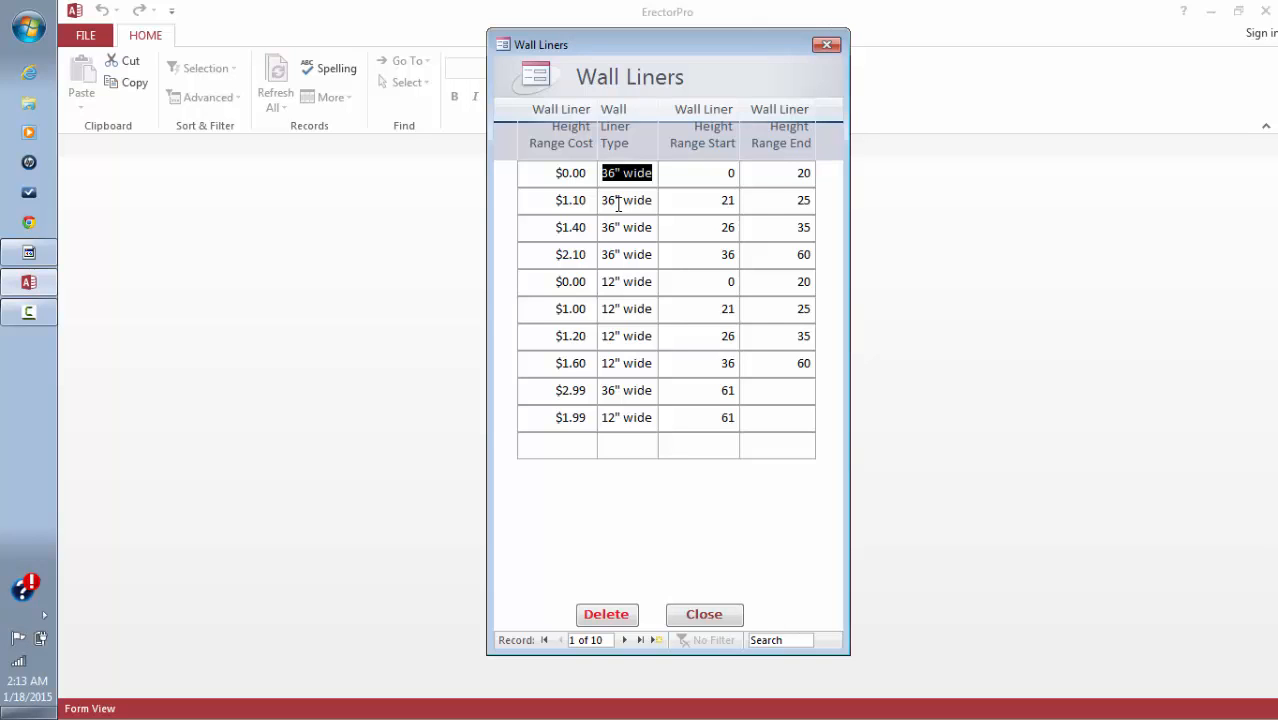
pyautogui.click(727, 614)
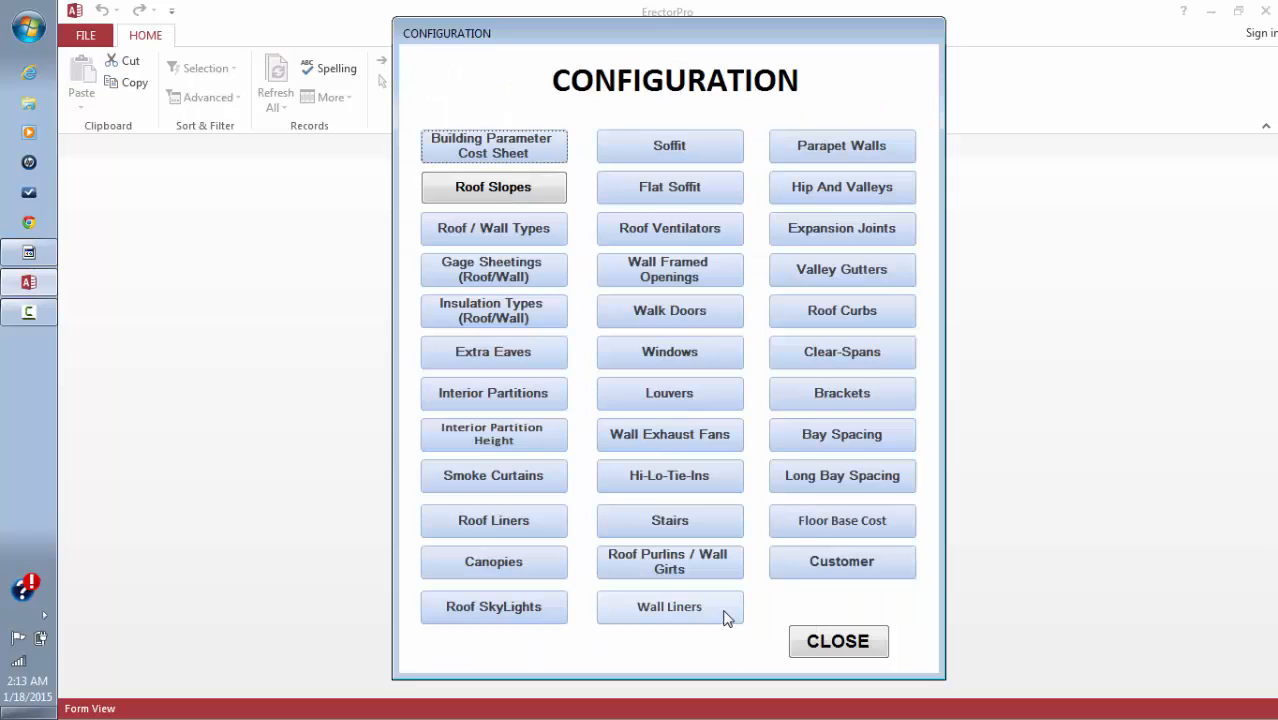